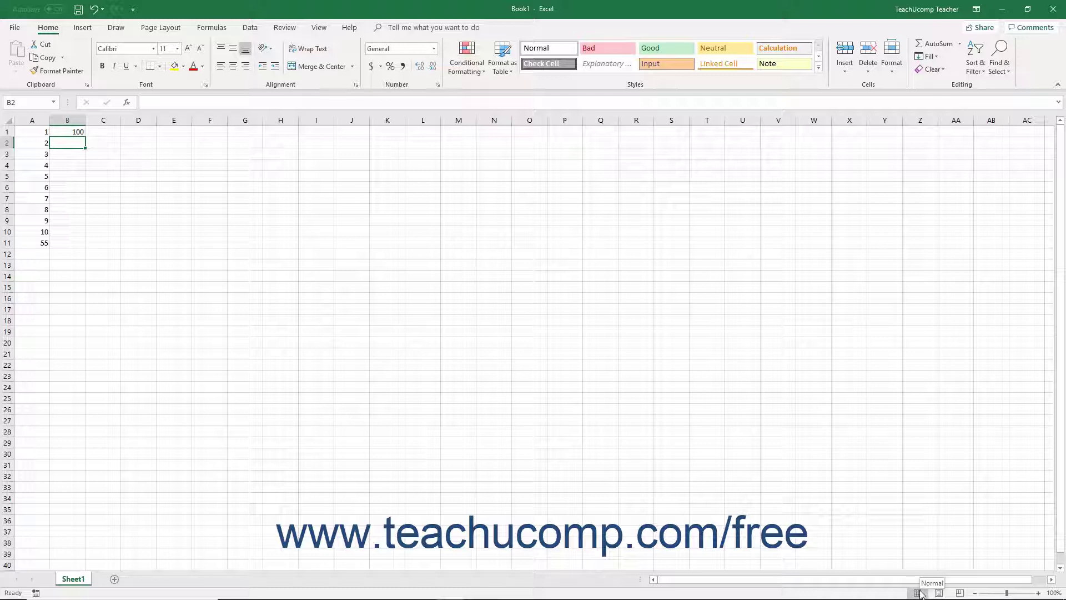
Step: Switch the numbers worksheet to Page Layout view, then to Page Break Preview
{"action": "left_click", "coordinate": [921, 593]}
{"action": "left_click", "coordinate": [920, 594]}
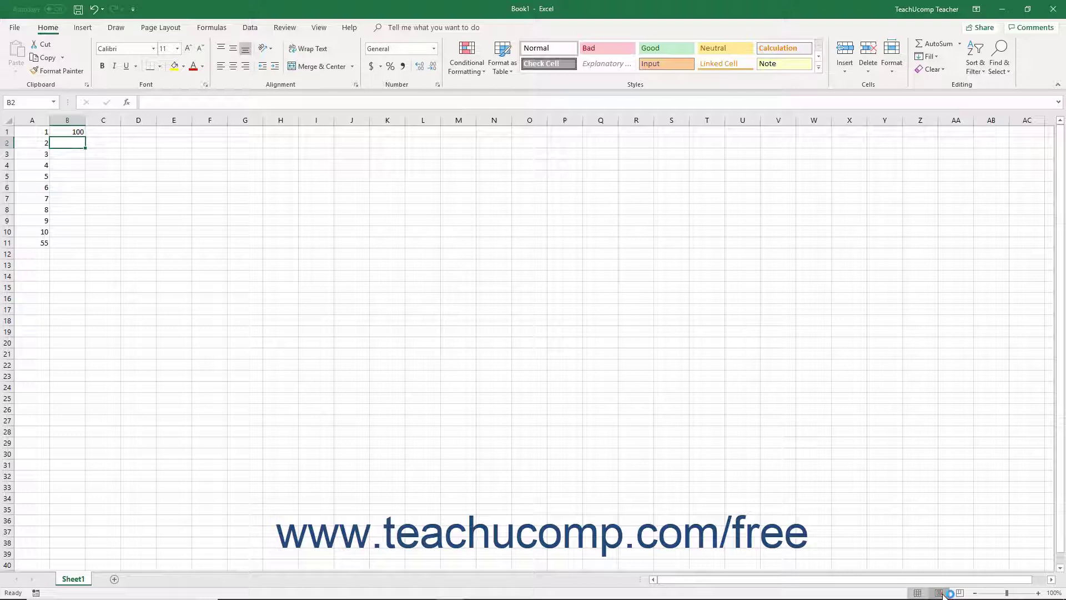
{"action": "left_click", "coordinate": [939, 593]}
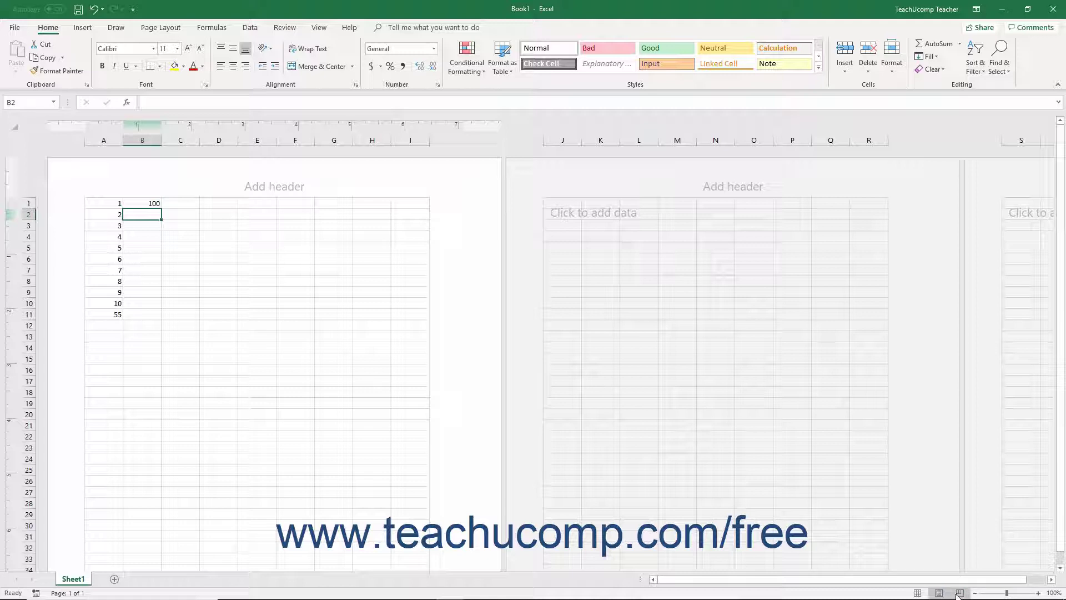
{"action": "left_click", "coordinate": [960, 593]}
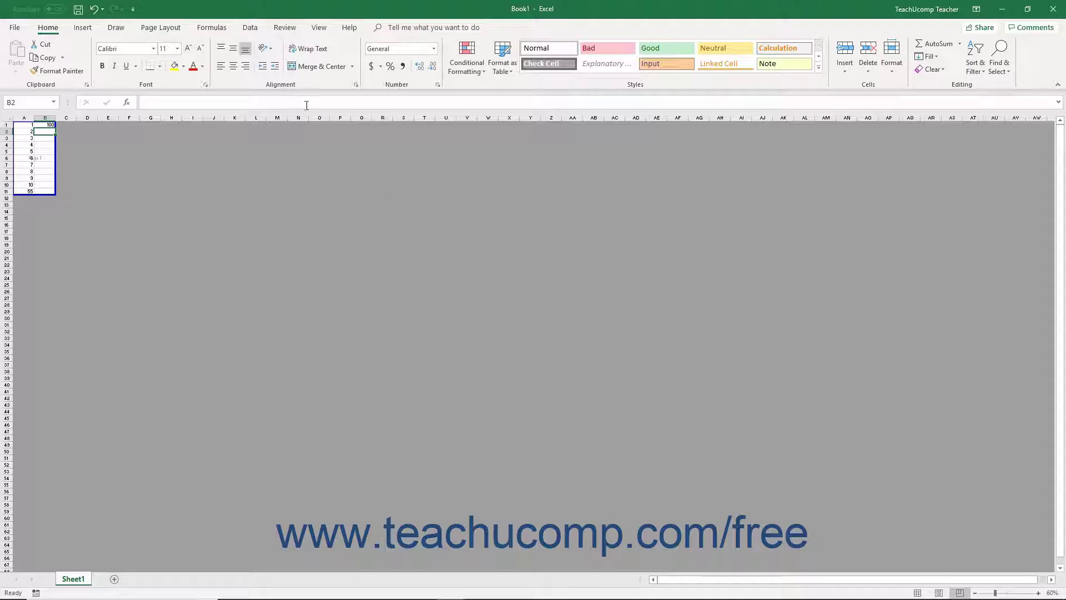
Step: Choose Normal under the View tab's Workbook Views group
{"action": "left_click", "coordinate": [320, 27]}
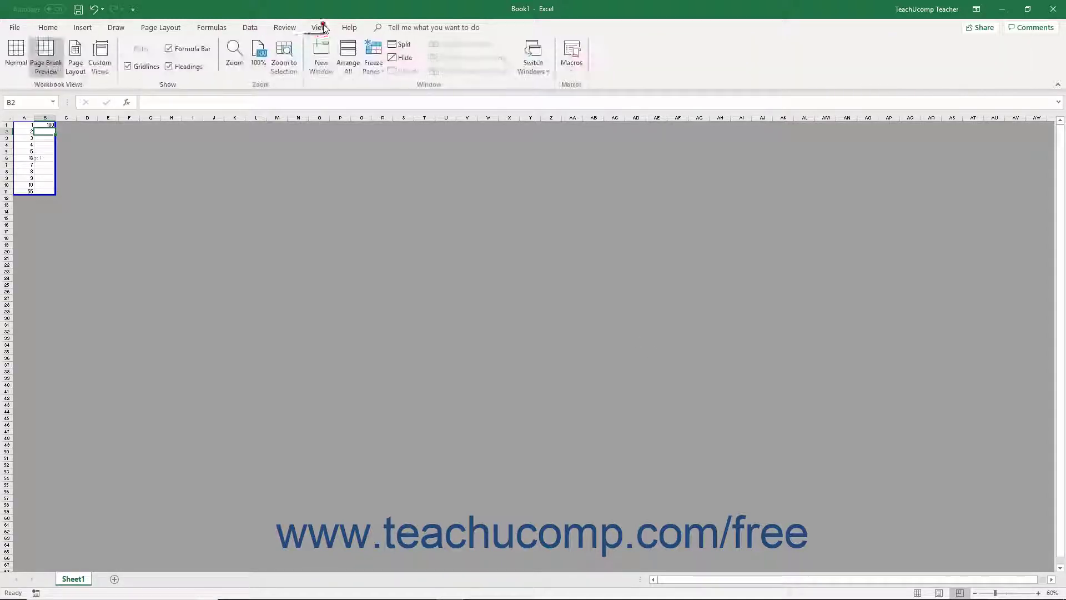
{"action": "left_click", "coordinate": [18, 48]}
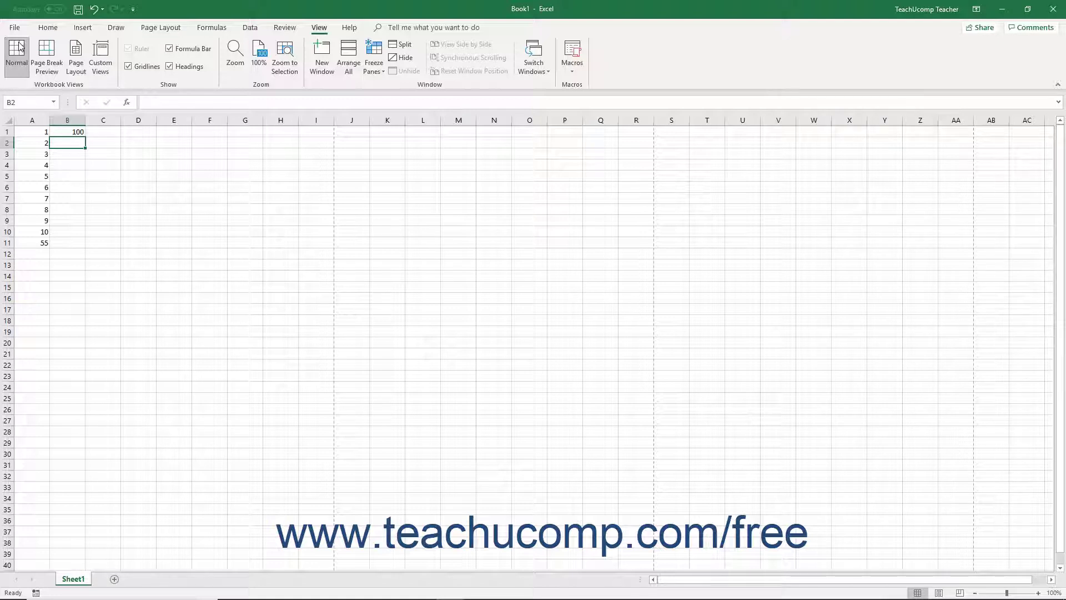